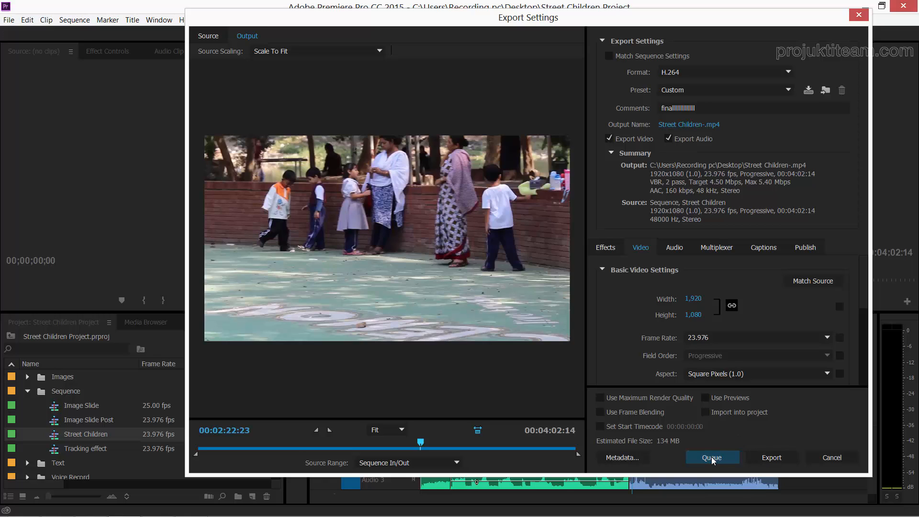
# Compare the source and output views of the export preview and check the source scaling options
pyautogui.click(716, 456)
pyautogui.click(208, 36)
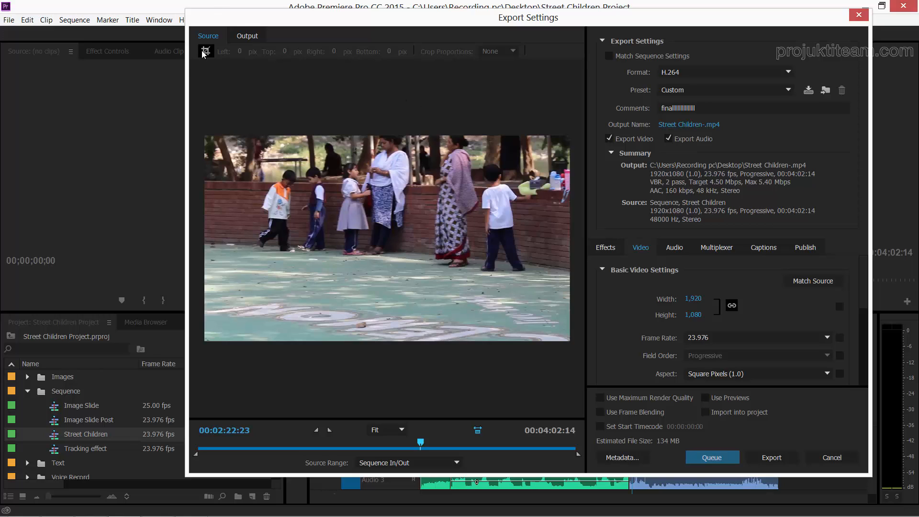
pyautogui.click(247, 35)
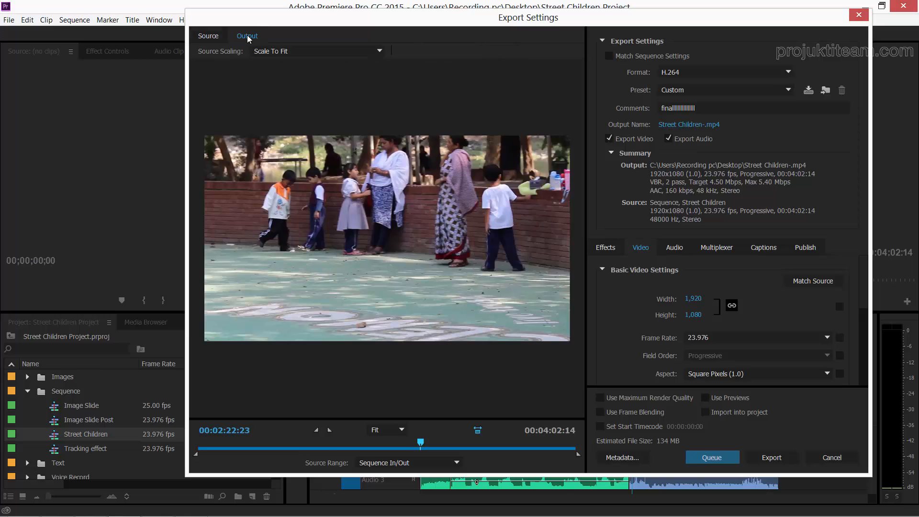
pyautogui.click(345, 49)
pyautogui.click(345, 50)
# Enable the Lumetri Look / LUT export effect and apply the Back in the Day look
pyautogui.click(605, 247)
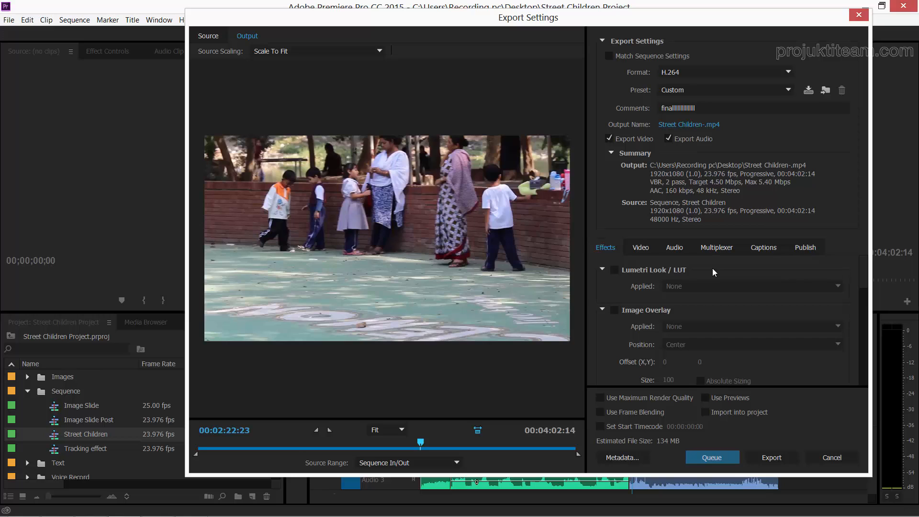
pyautogui.click(614, 270)
pyautogui.click(723, 288)
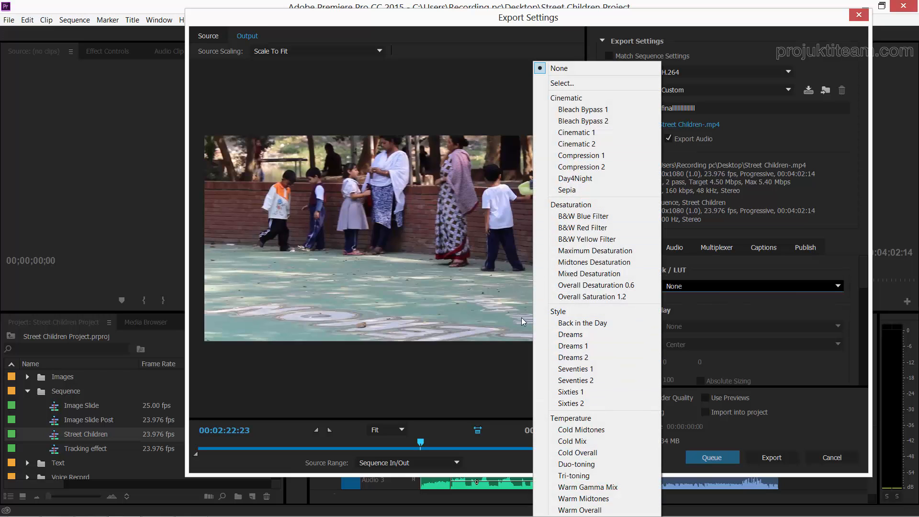
pyautogui.click(599, 323)
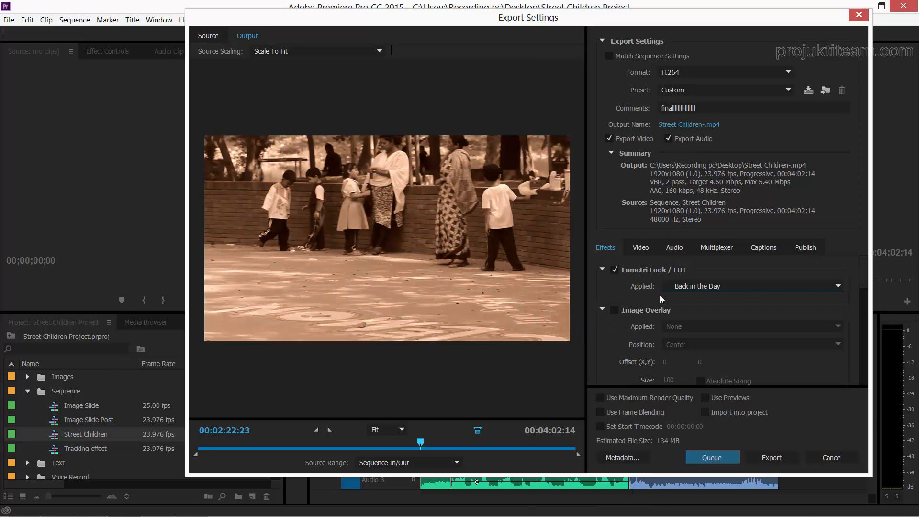
# Try the Seventies 2, Duo-toning and Sepia looks on the export, previewing the frame at 00:02:24:12
pyautogui.click(723, 289)
pyautogui.click(610, 378)
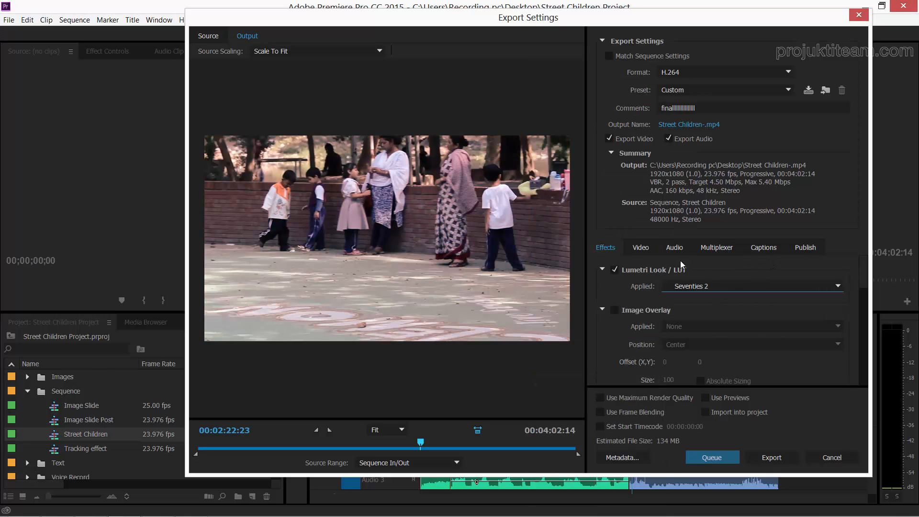
pyautogui.click(699, 285)
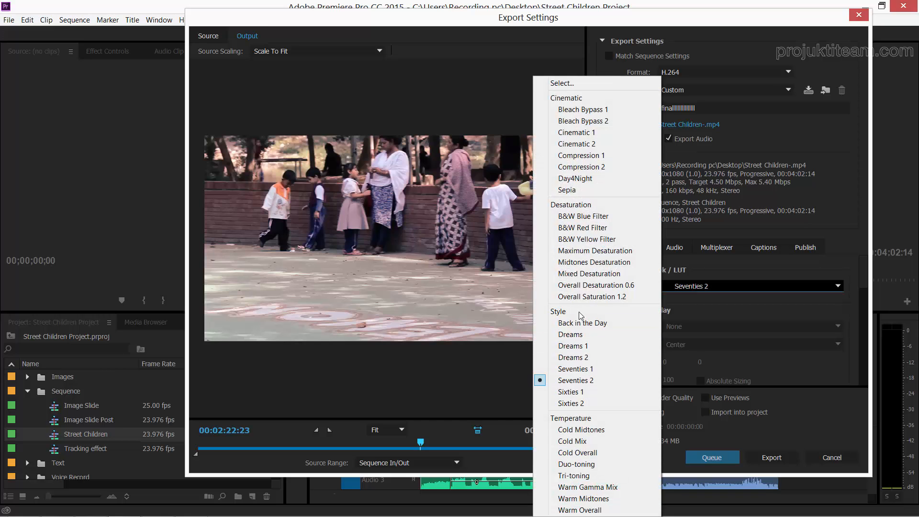
pyautogui.click(579, 463)
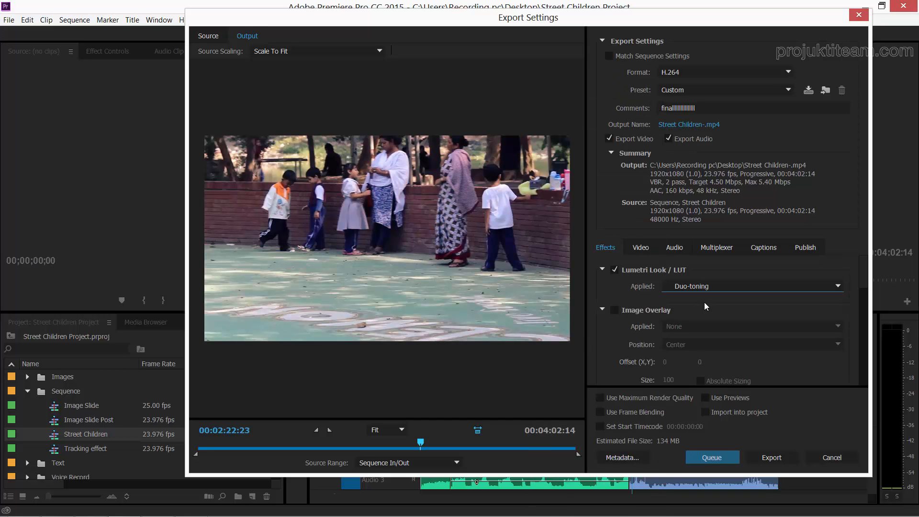
pyautogui.click(706, 286)
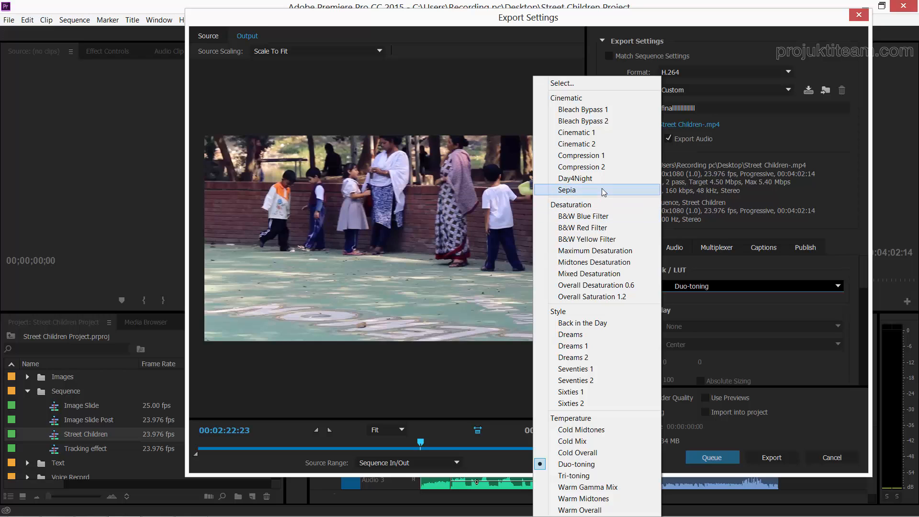
pyautogui.click(601, 190)
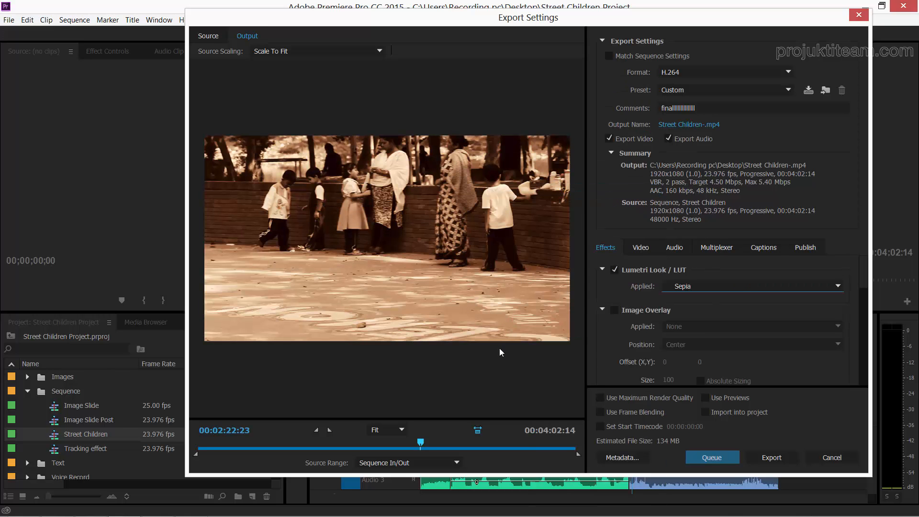
pyautogui.moveTo(422, 445)
pyautogui.mouseDown()
pyautogui.moveTo(414, 446)
pyautogui.moveTo(432, 452)
pyautogui.moveTo(424, 452)
pyautogui.mouseUp()
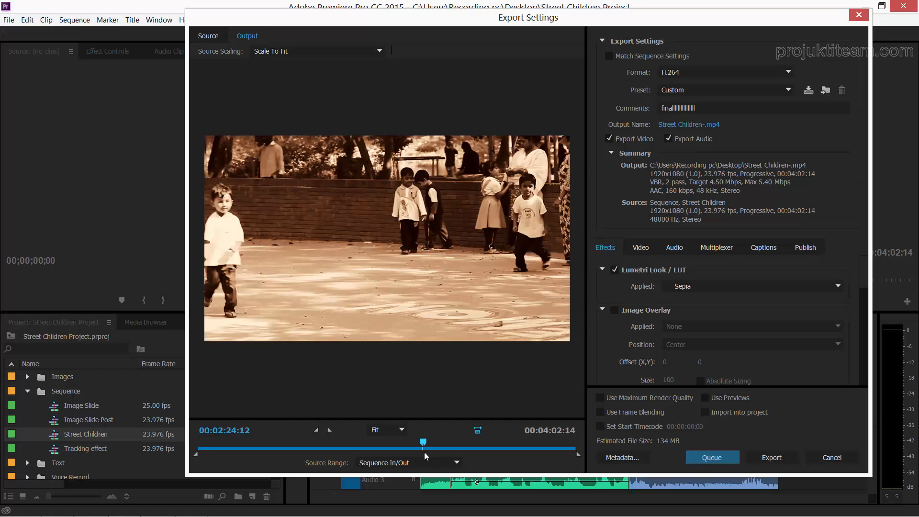
# Try the Cold Overall look on the export and turn the Lumetri look off
pyautogui.click(689, 286)
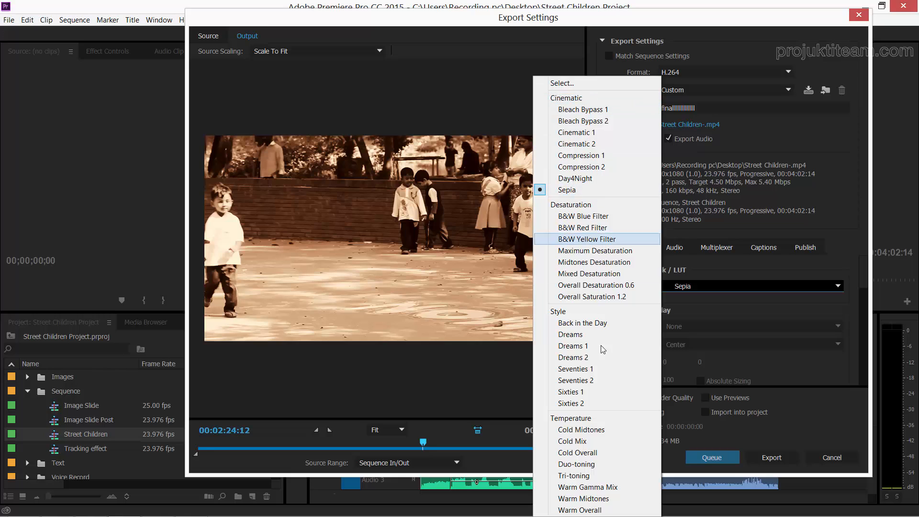
pyautogui.click(578, 452)
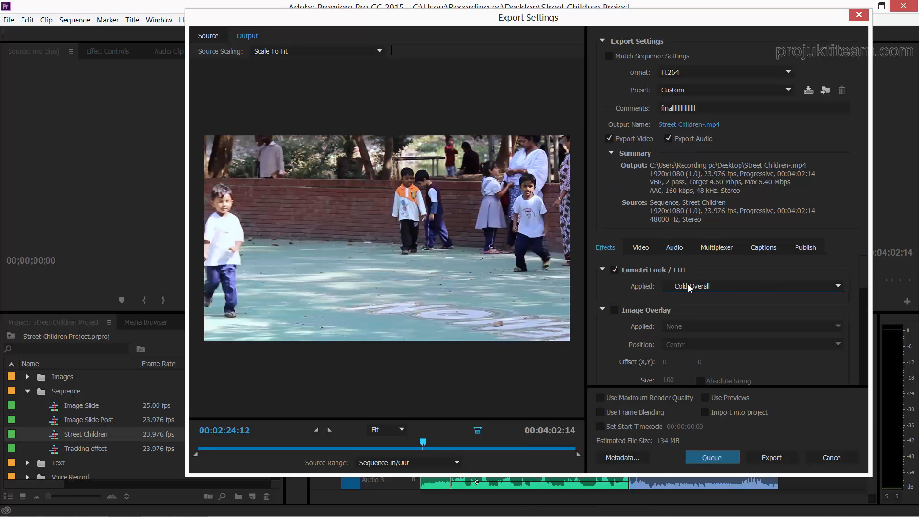
pyautogui.click(615, 270)
# Enable the image overlay for the export and look through the other available export effects
pyautogui.click(615, 311)
pyautogui.scroll(-4, 862, 284)
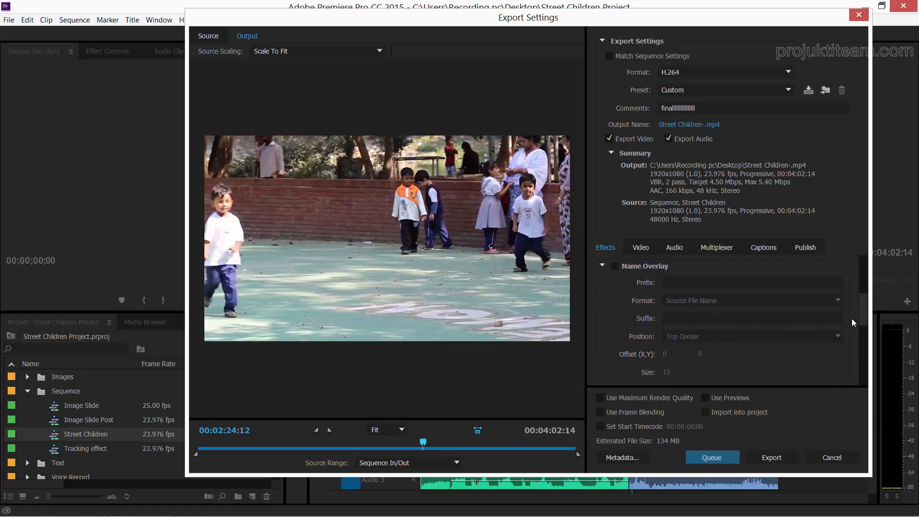
pyautogui.scroll(-5, 852, 318)
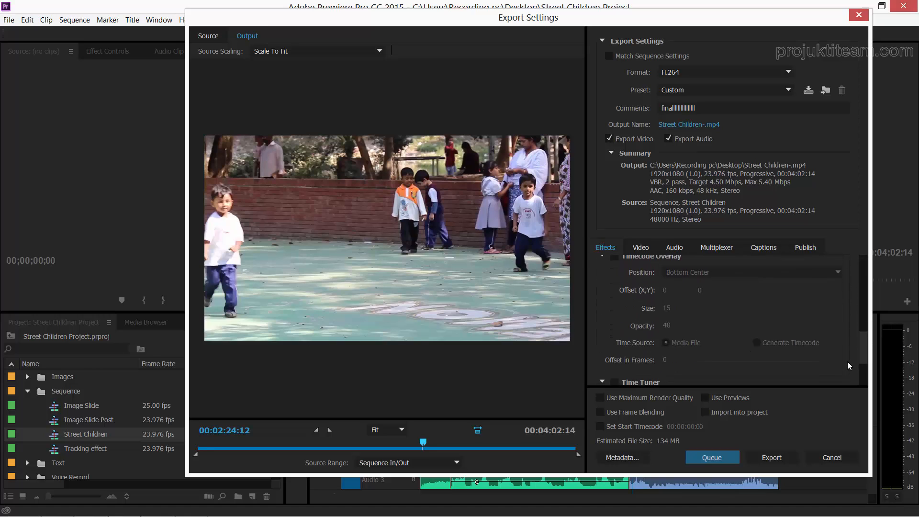
pyautogui.scroll(-3, 848, 361)
pyautogui.scroll(10, 842, 380)
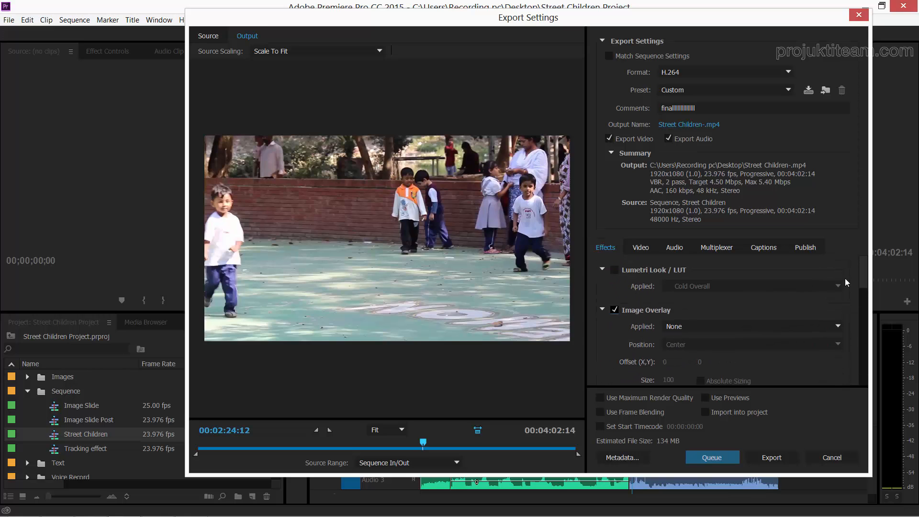
pyautogui.scroll(-1, 845, 283)
# Browse the Desktop folder for an overlay image and cancel the selection
pyautogui.click(769, 317)
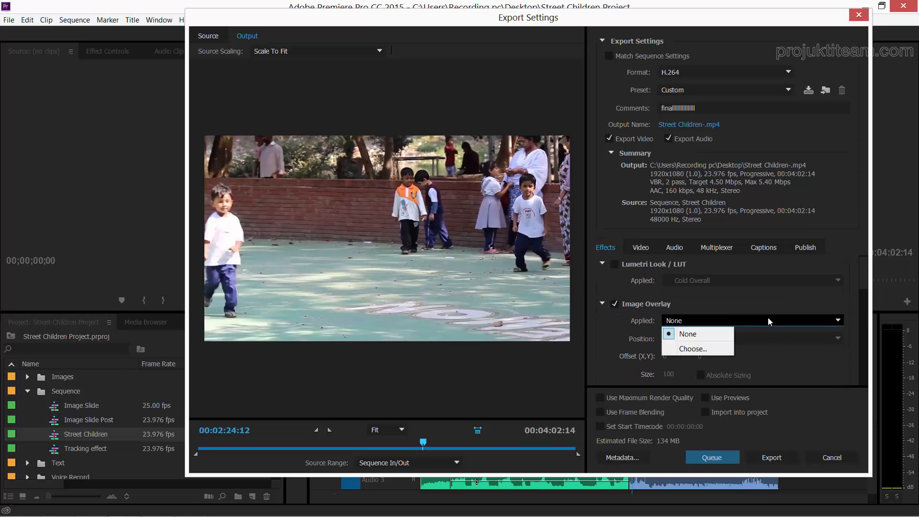
pyautogui.click(693, 349)
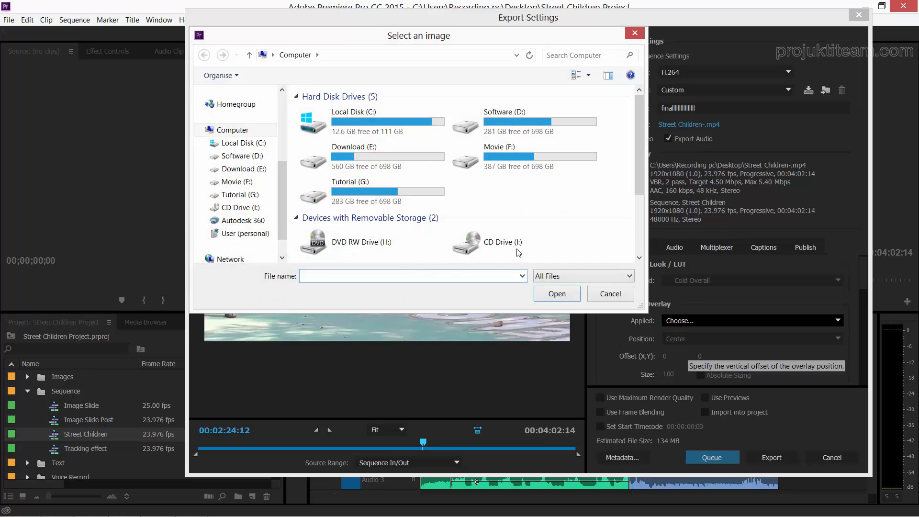
pyautogui.moveTo(283, 225); pyautogui.dragTo(283, 109)
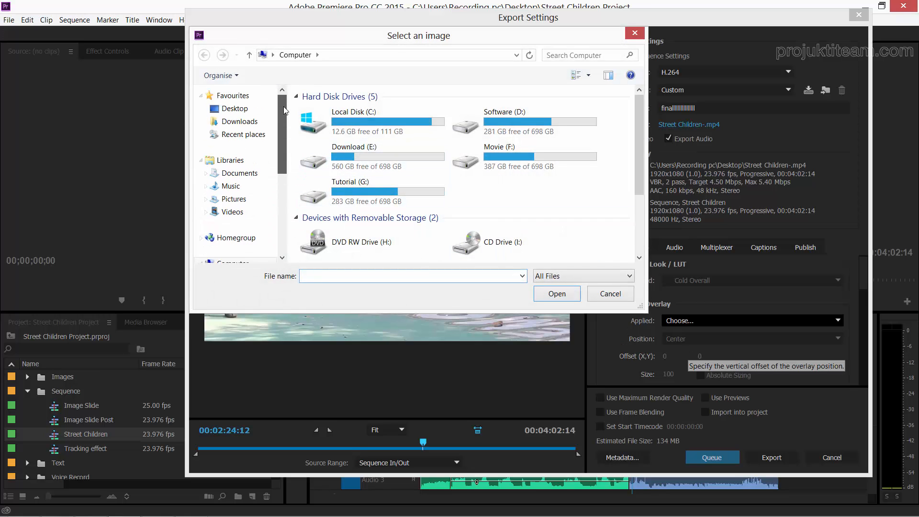
pyautogui.click(235, 109)
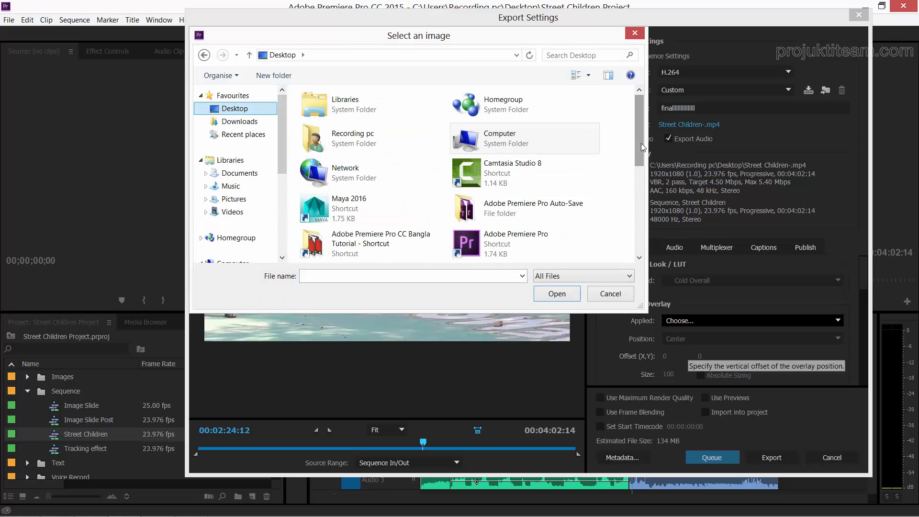
pyautogui.moveTo(641, 143); pyautogui.dragTo(638, 175)
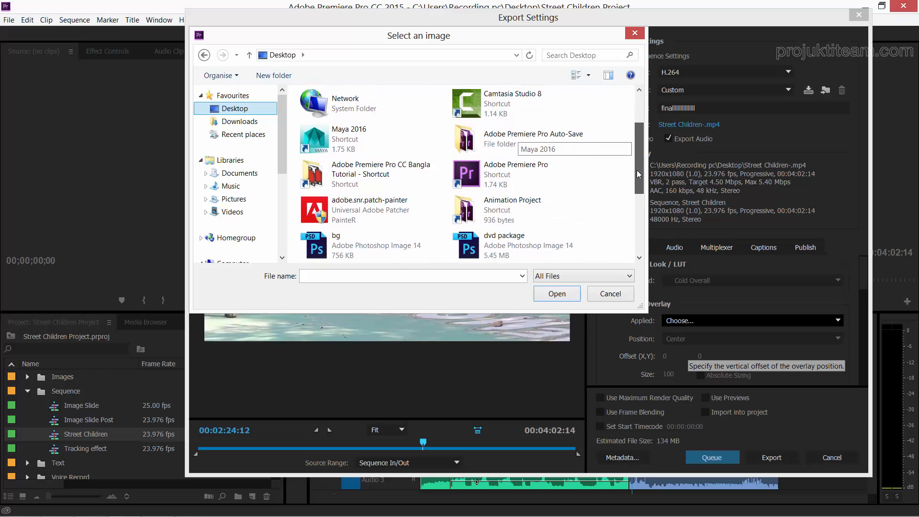
pyautogui.click(610, 294)
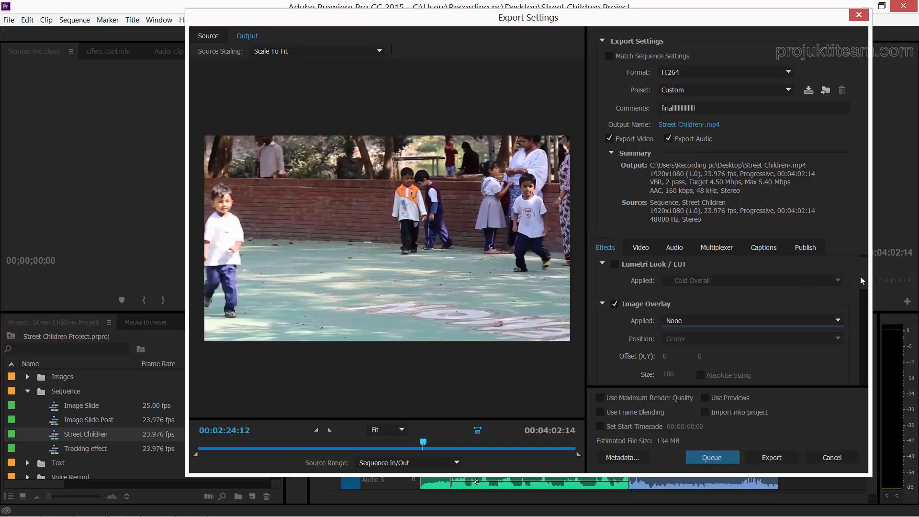
# Enable the timecode overlay, positioned at Bottom Left with an X offset of 3 and a size of 13
pyautogui.moveTo(860, 276); pyautogui.dragTo(846, 342)
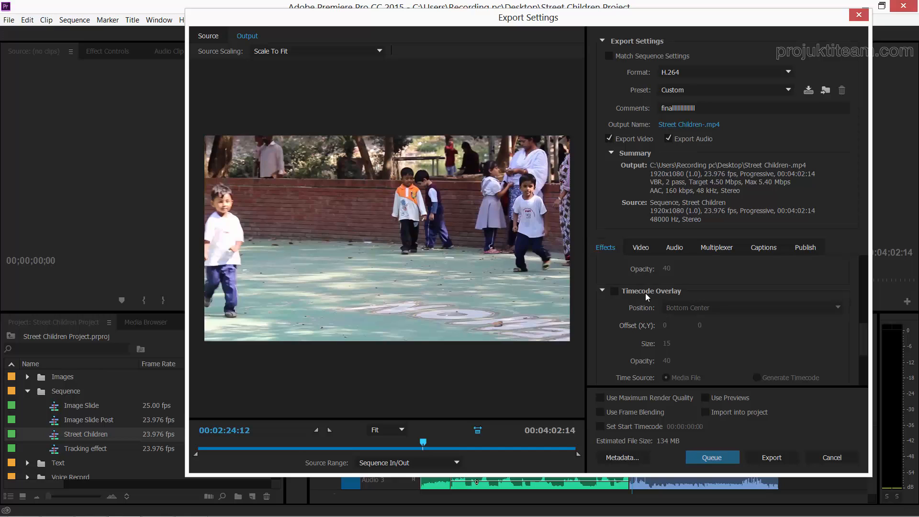
pyautogui.click(615, 292)
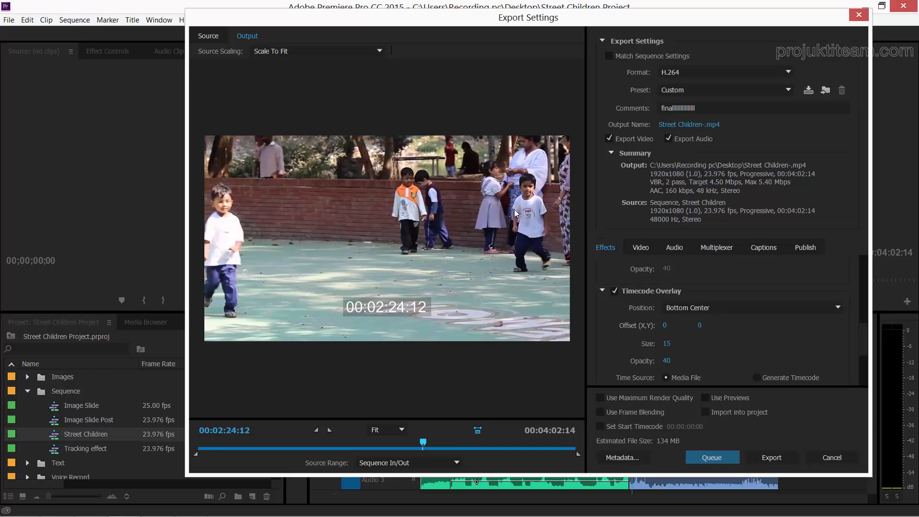
pyautogui.click(711, 309)
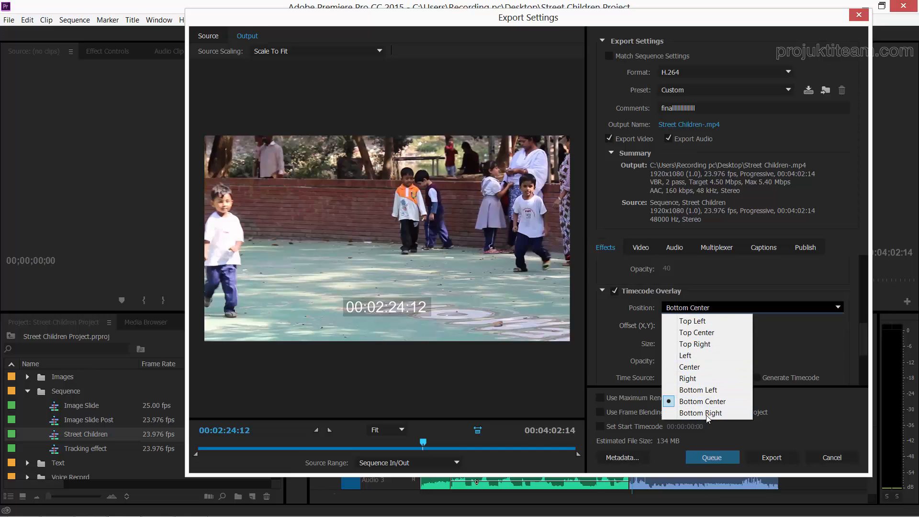
pyautogui.click(713, 394)
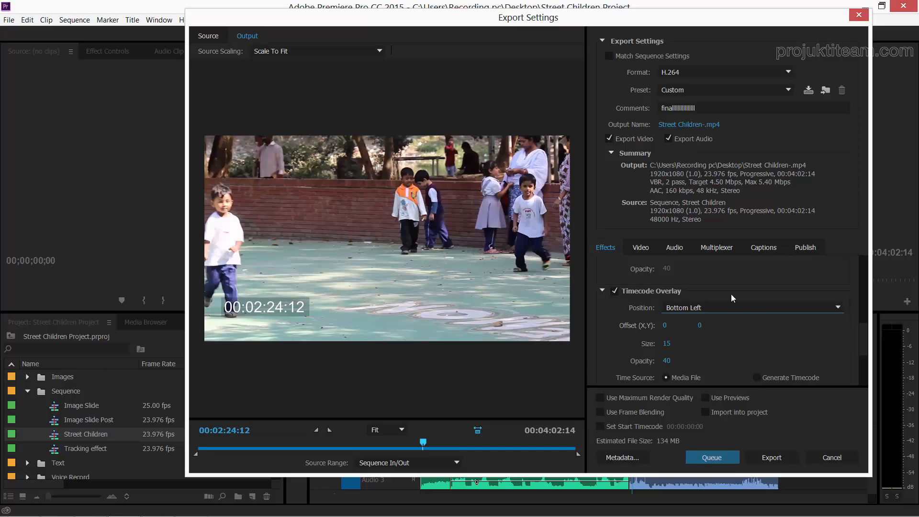
pyautogui.moveTo(667, 327); pyautogui.dragTo(679, 326)
pyautogui.write('3')
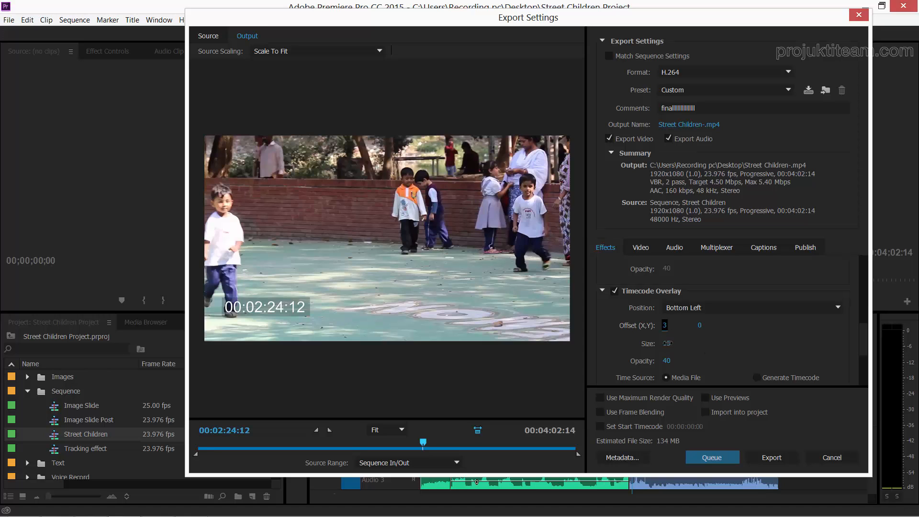
pyautogui.moveTo(667, 343)
pyautogui.mouseDown()
pyautogui.moveTo(697, 343)
pyautogui.moveTo(664, 345)
pyautogui.mouseUp()
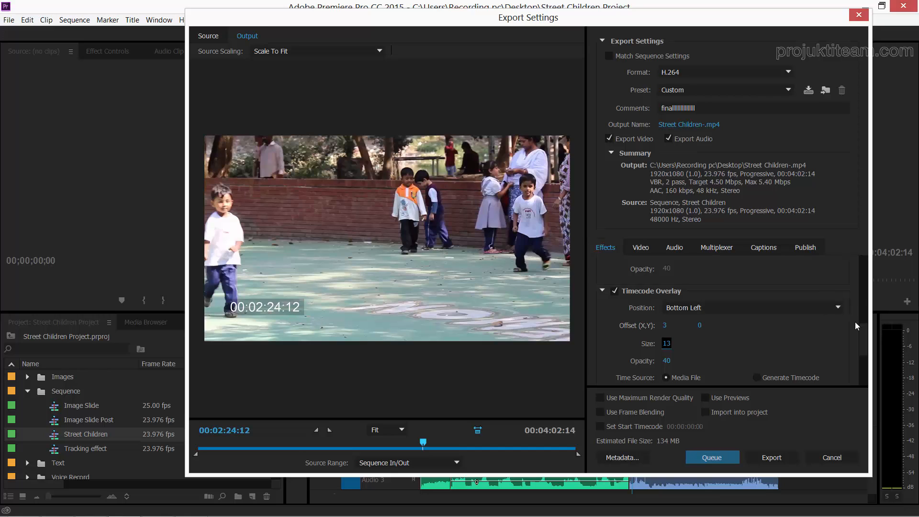
# Enable the Time Tuner export effect and check its target duration and preset use options
pyautogui.moveTo(861, 339); pyautogui.dragTo(867, 375)
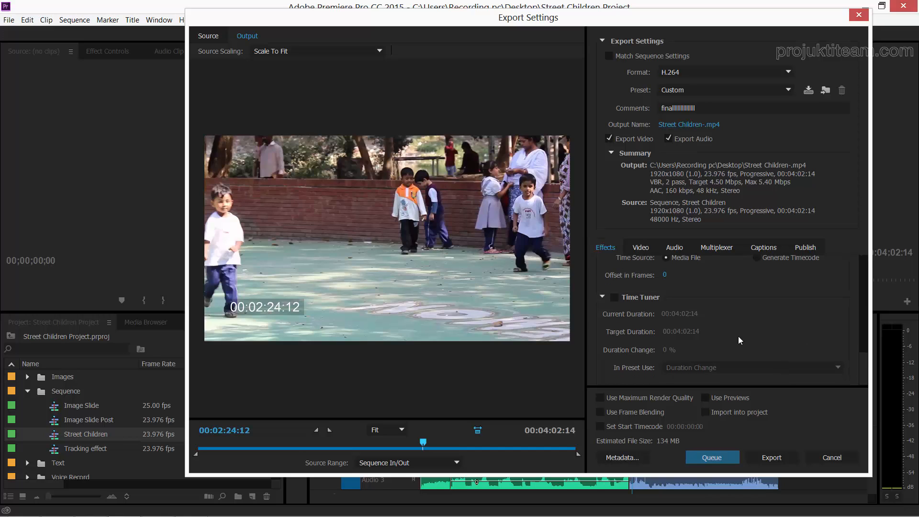
pyautogui.click(614, 298)
pyautogui.click(685, 333)
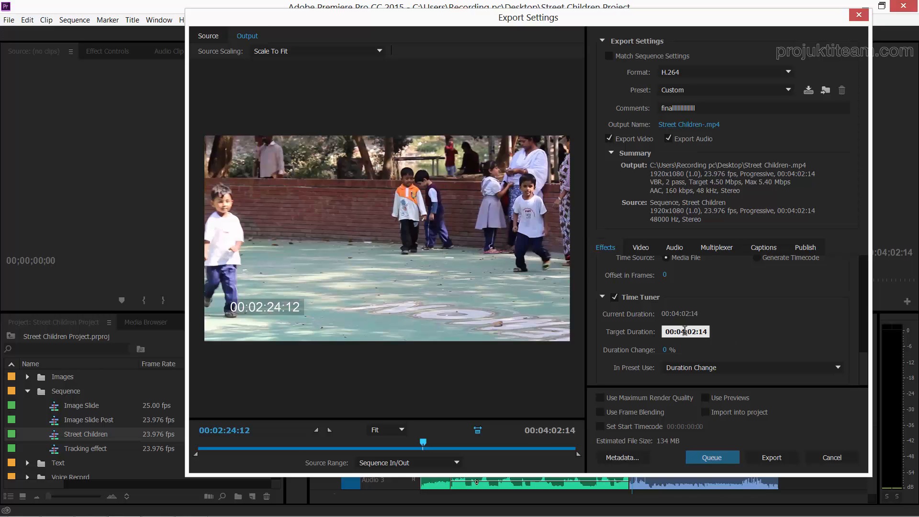
pyautogui.click(744, 319)
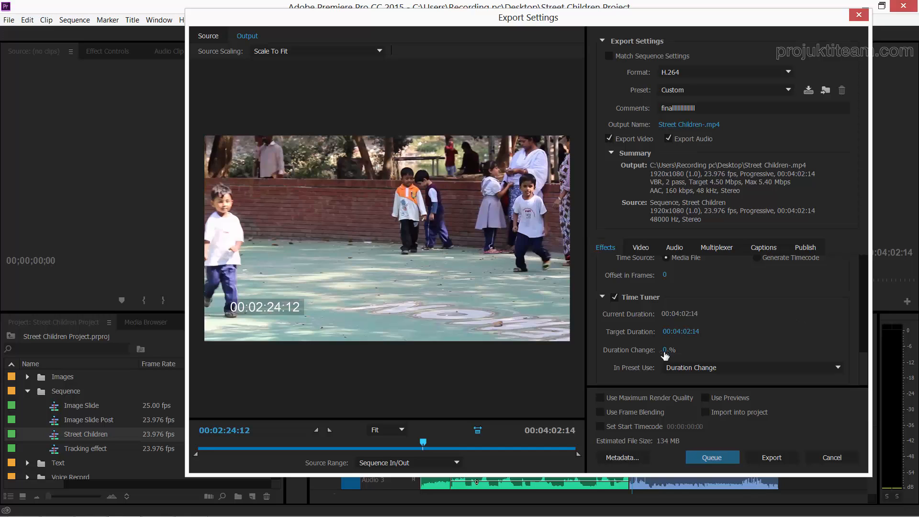
pyautogui.click(720, 367)
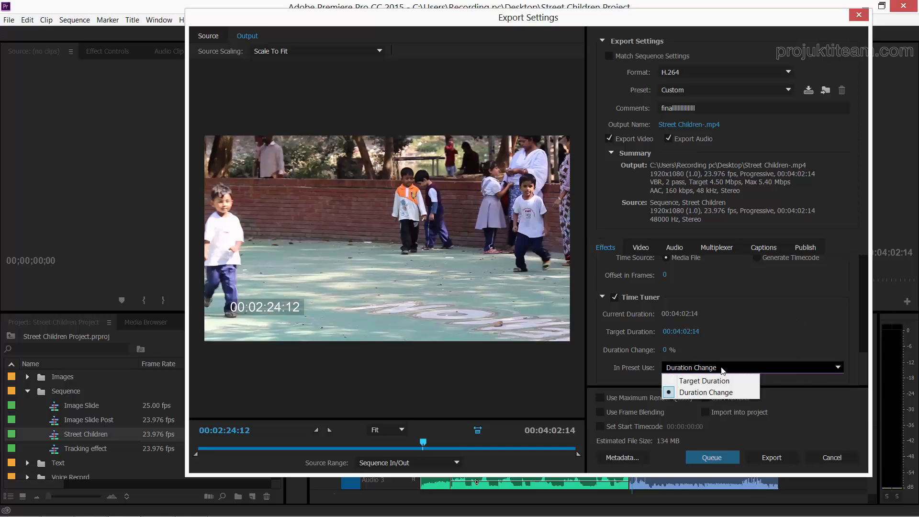
pyautogui.click(721, 366)
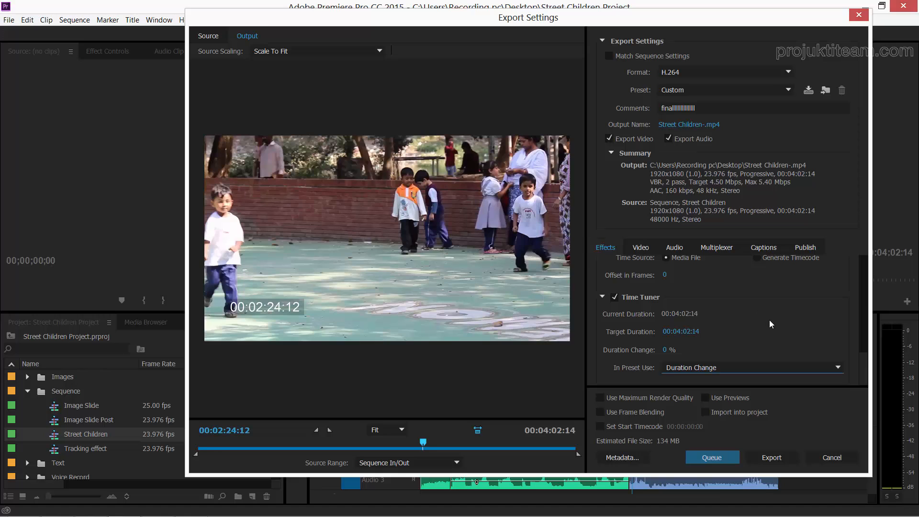
# Check the export preset list and cancel the export settings without exporting
pyautogui.moveTo(860, 350); pyautogui.dragTo(843, 243)
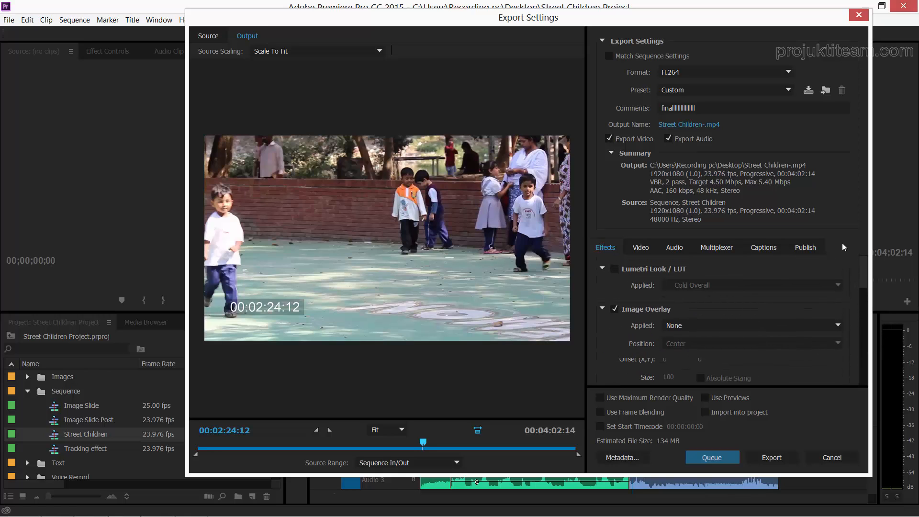
pyautogui.click(692, 90)
pyautogui.click(692, 91)
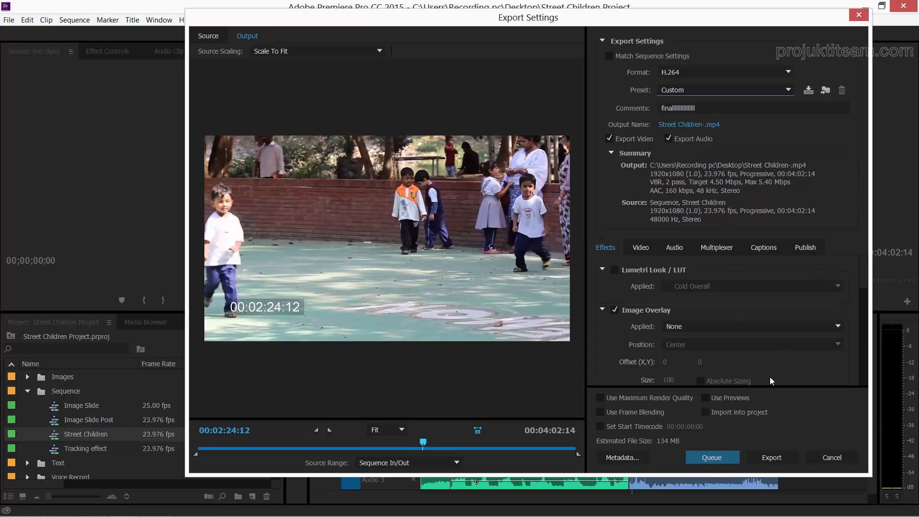
pyautogui.click(831, 457)
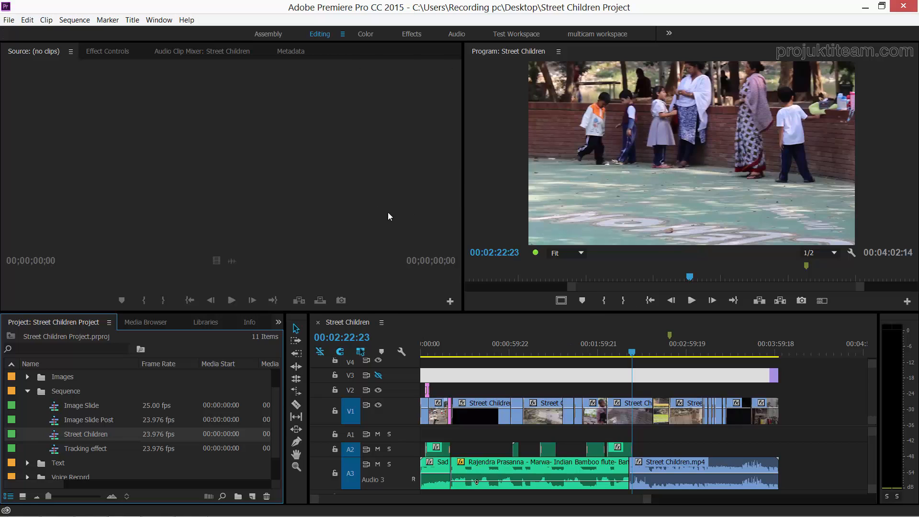
pyautogui.click(132, 19)
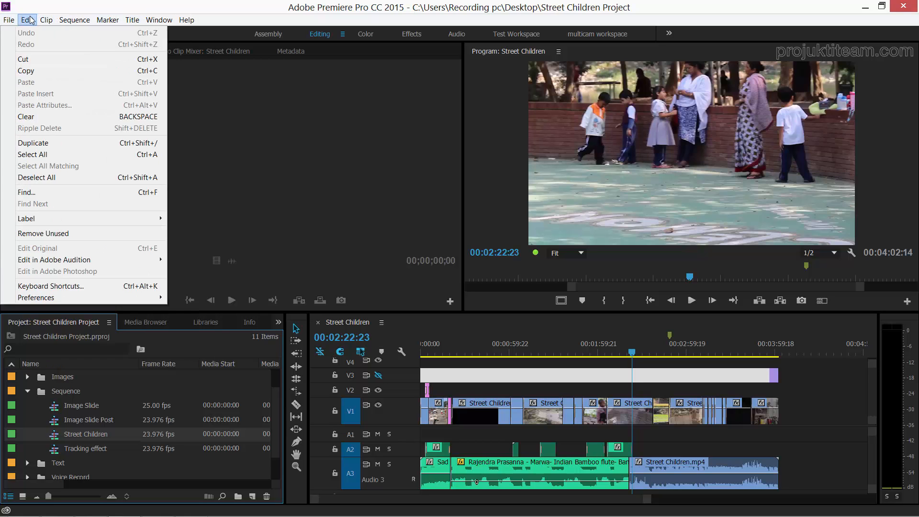
pyautogui.moveTo(137, 23)
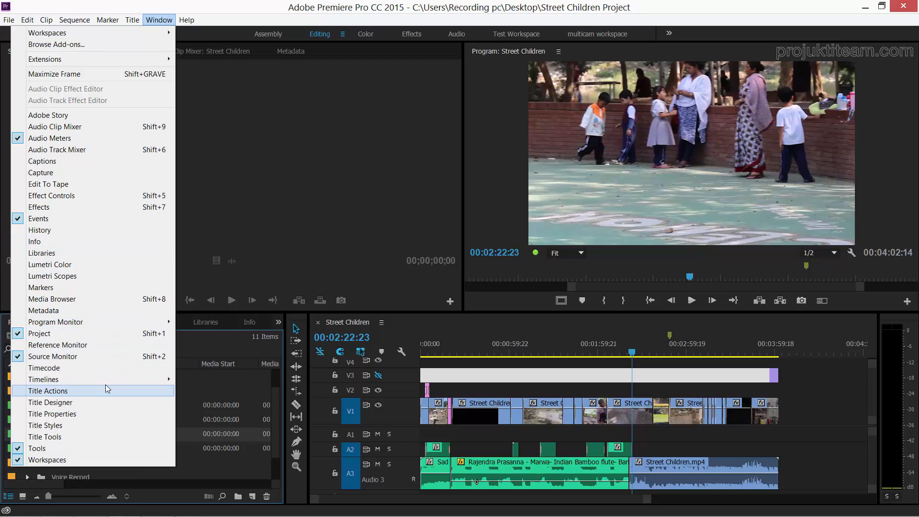
pyautogui.moveTo(106, 383)
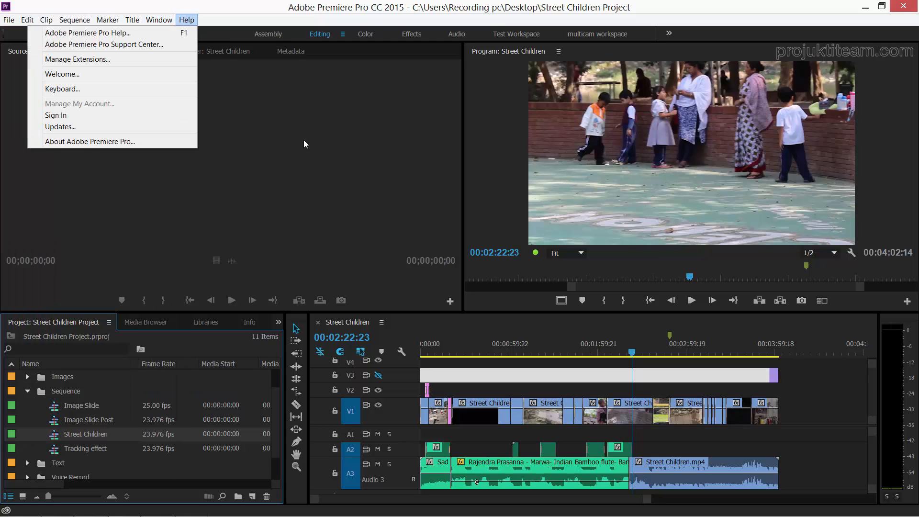
pyautogui.click(528, 341)
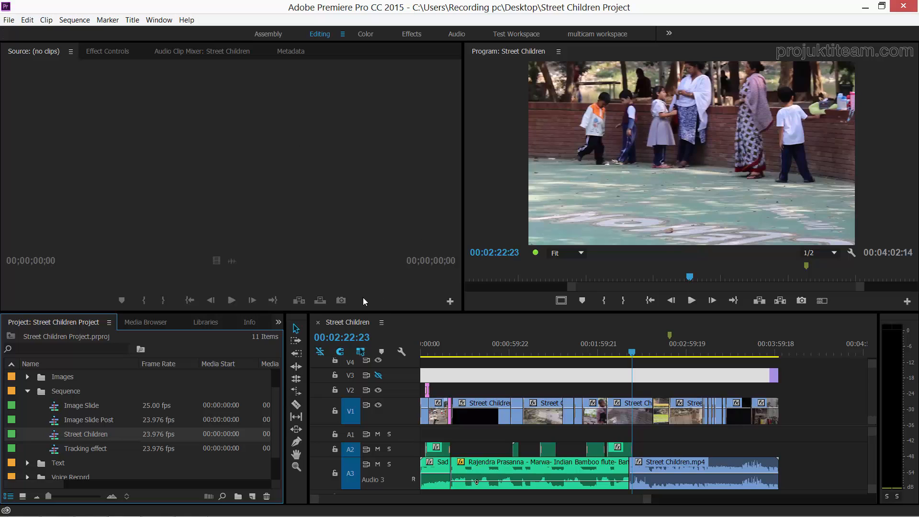